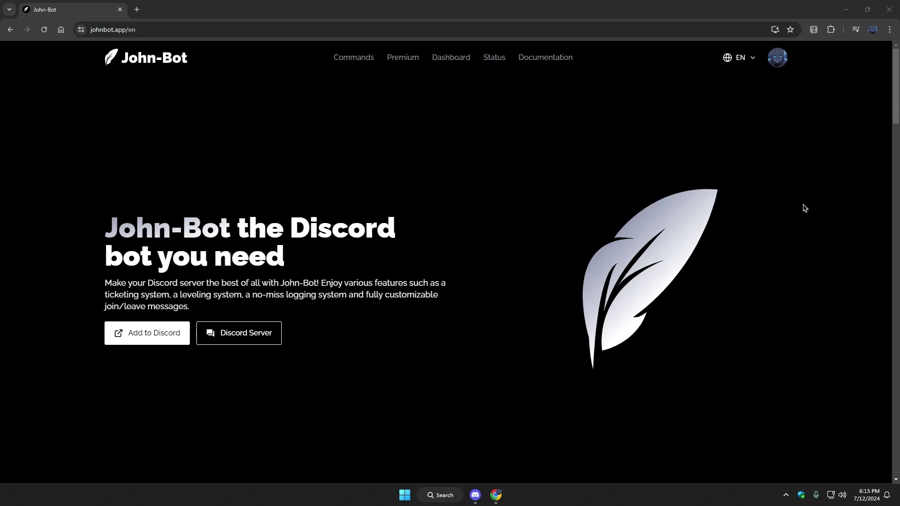
Step: Run the /dashboard command in the John tuto server's #general channel in Discord
{"action": "left_click", "coordinate": [562, 398]}
{"action": "left_click", "coordinate": [475, 495]}
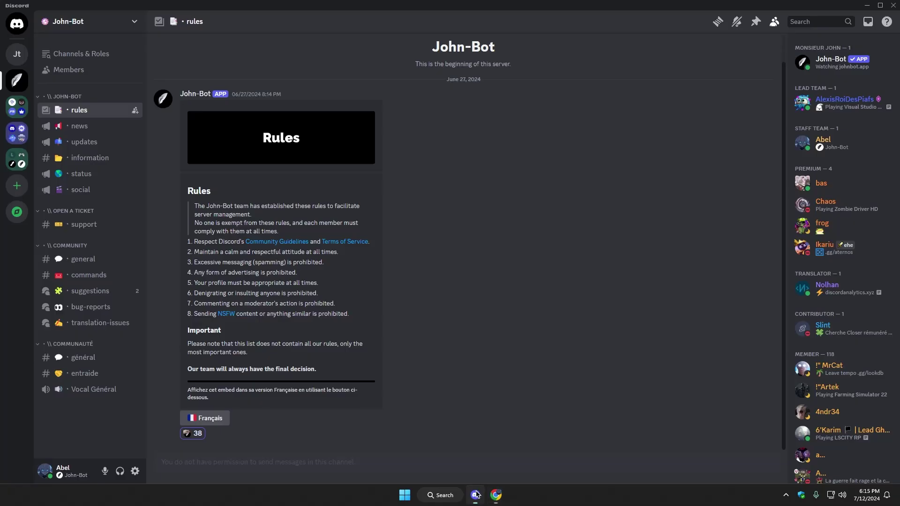
{"action": "left_click", "coordinate": [17, 54]}
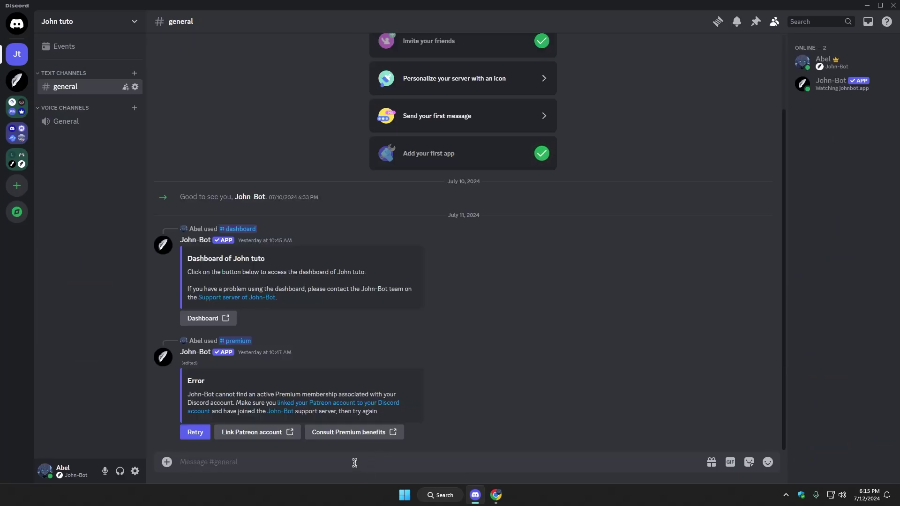
{"action": "type", "text": "/dashboard"}
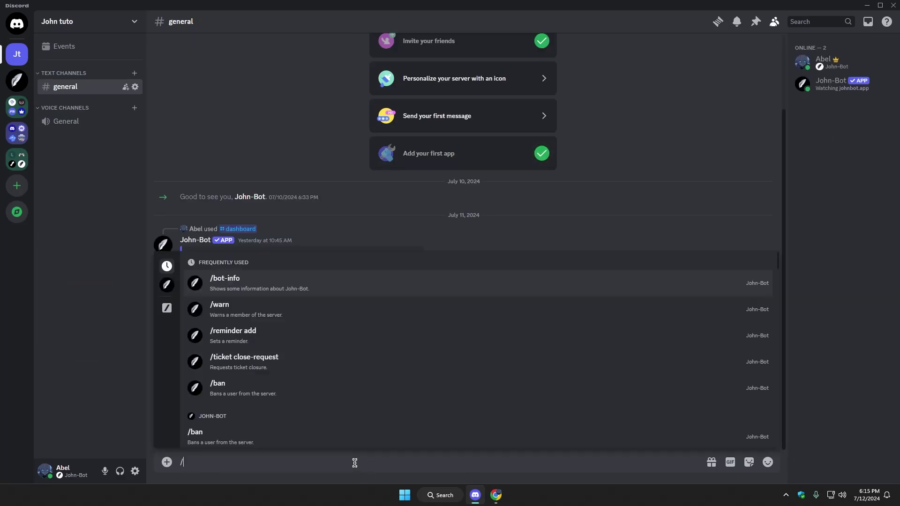
{"action": "key", "text": "Return"}
{"action": "mouse_move", "coordinate": [207, 432]}
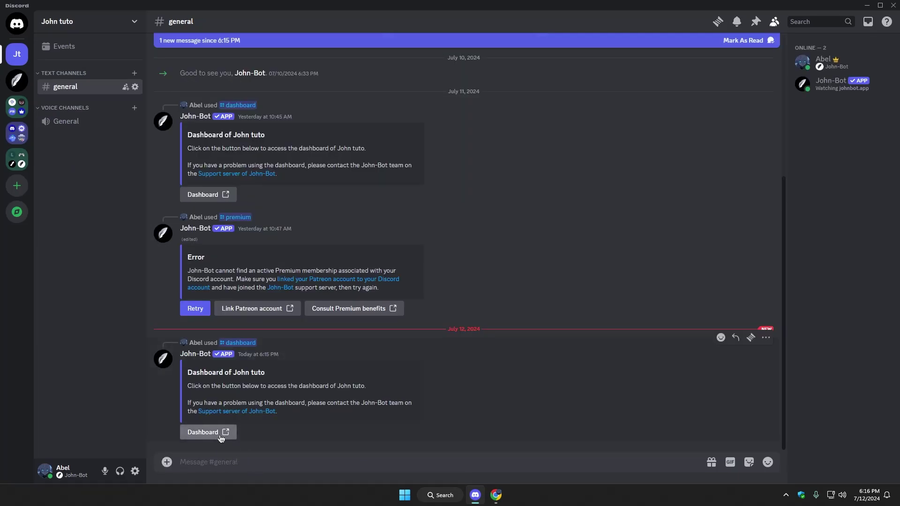
Step: Turn on Join Message in the dashboard's Joins & Leaves settings
{"action": "left_click", "coordinate": [220, 436]}
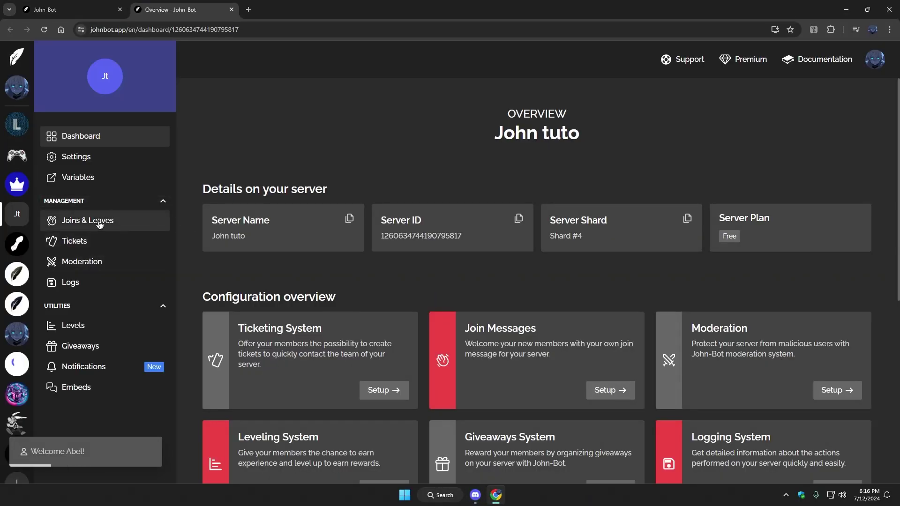
{"action": "left_click", "coordinate": [105, 219]}
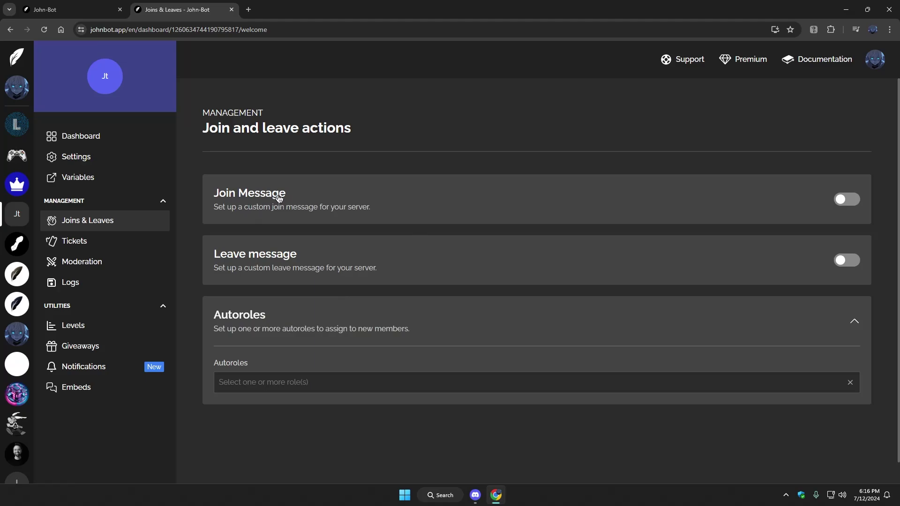
{"action": "left_click", "coordinate": [846, 200]}
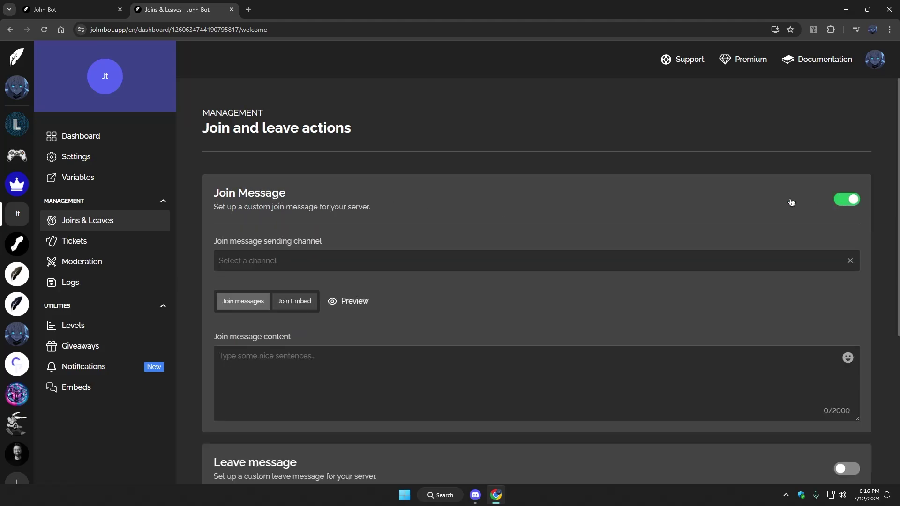
{"action": "scroll", "coordinate": [318, 260], "scroll_direction": "down", "scroll_amount": 1}
Step: Create an #arivées channel on the John tuto server in Discord
{"action": "key", "text": "alt+Tab"}
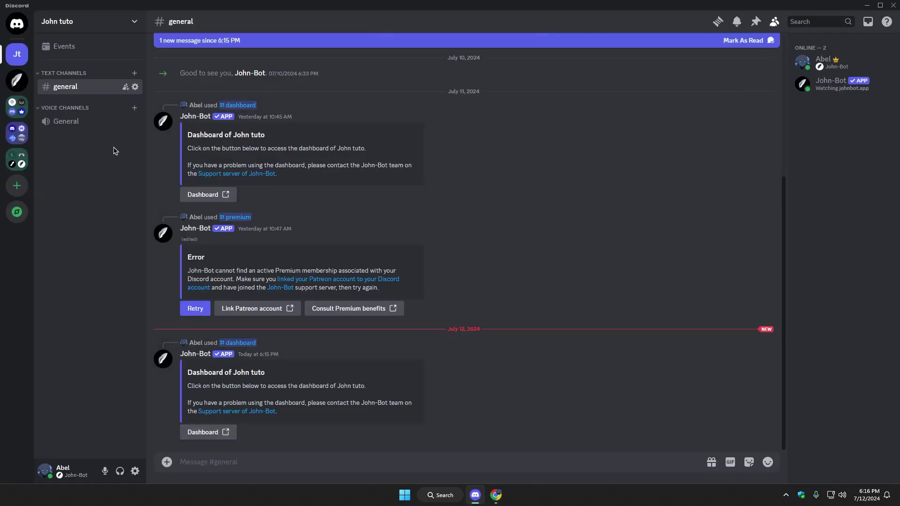
{"action": "left_click", "coordinate": [92, 21]}
{"action": "left_click", "coordinate": [68, 99]}
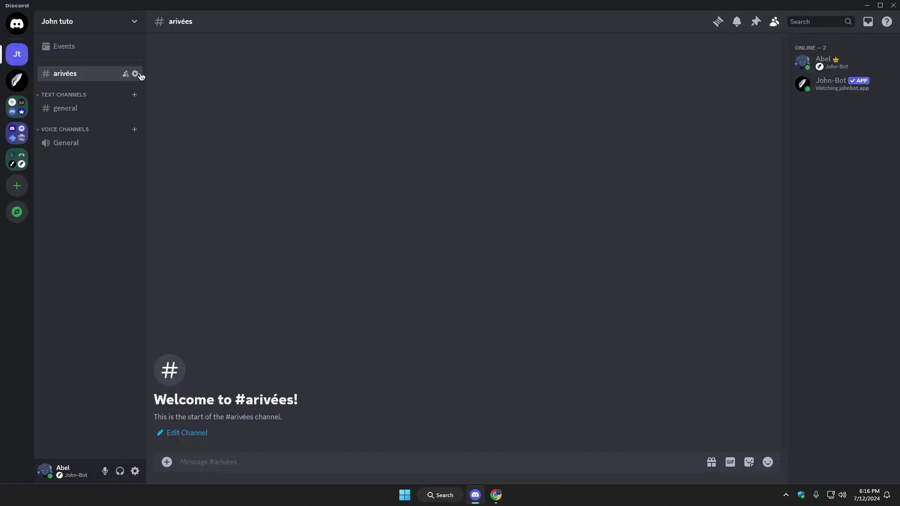
Step: Send join messages to the #arivées channel
{"action": "key", "text": "alt+Tab"}
{"action": "left_click", "coordinate": [450, 260]}
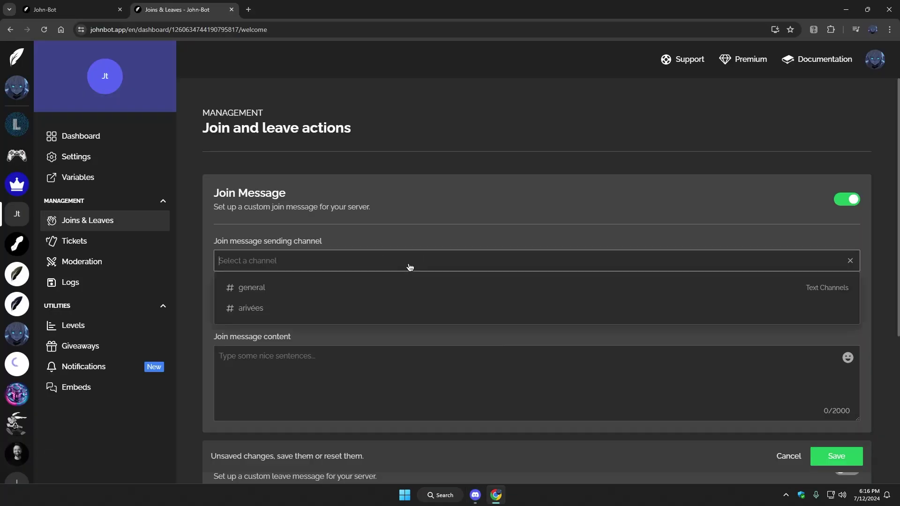
{"action": "left_click", "coordinate": [275, 306]}
{"action": "scroll", "coordinate": [323, 312], "scroll_direction": "down", "scroll_amount": 2}
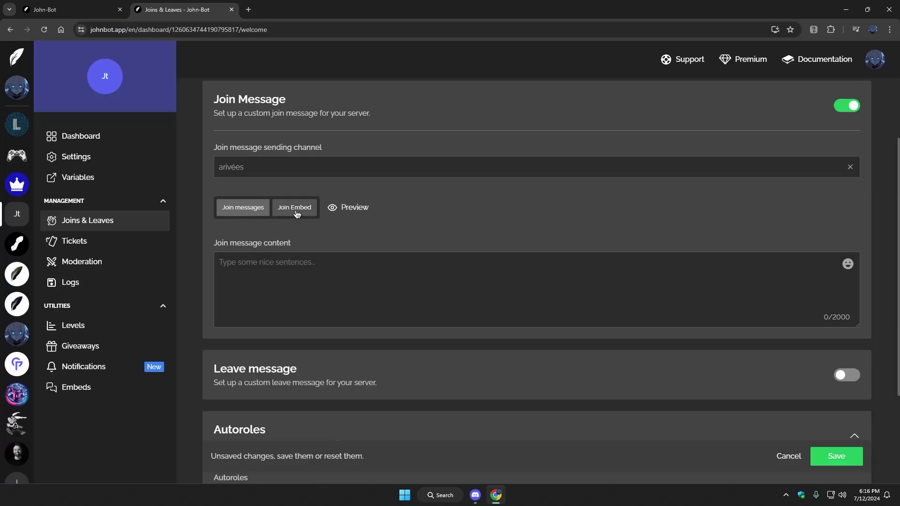
Step: Enable the join embed titled 'Nouveau membre !' and view the Variables documentation
{"action": "left_click", "coordinate": [305, 282]}
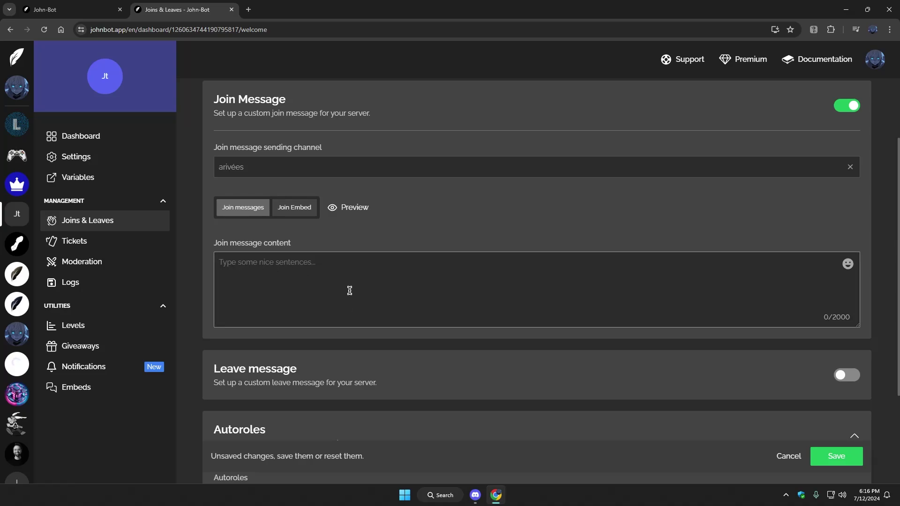
{"action": "left_click", "coordinate": [294, 207]}
{"action": "scroll", "coordinate": [349, 291], "scroll_direction": "down", "scroll_amount": 2}
{"action": "scroll", "coordinate": [380, 281], "scroll_direction": "down", "scroll_amount": 2}
{"action": "scroll", "coordinate": [436, 242], "scroll_direction": "down", "scroll_amount": 3}
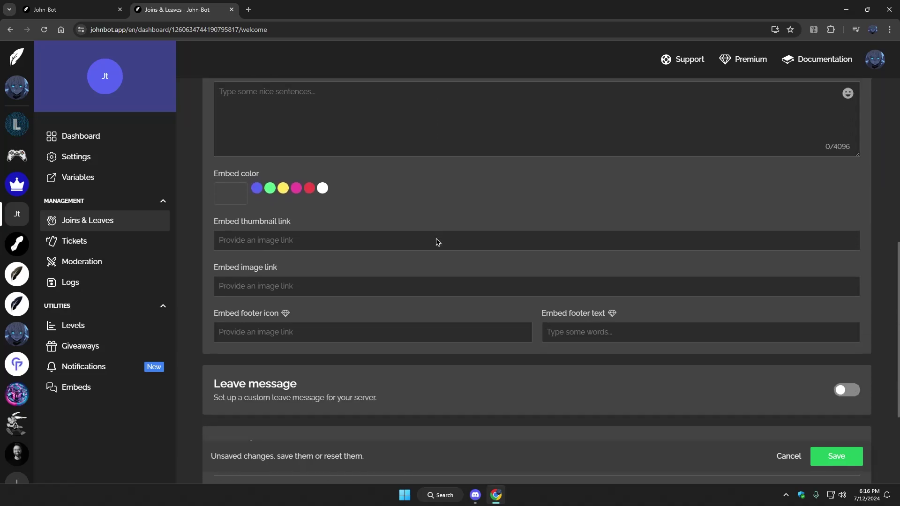
{"action": "scroll", "coordinate": [436, 267], "scroll_direction": "down", "scroll_amount": 2}
{"action": "scroll", "coordinate": [436, 267], "scroll_direction": "up", "scroll_amount": 6}
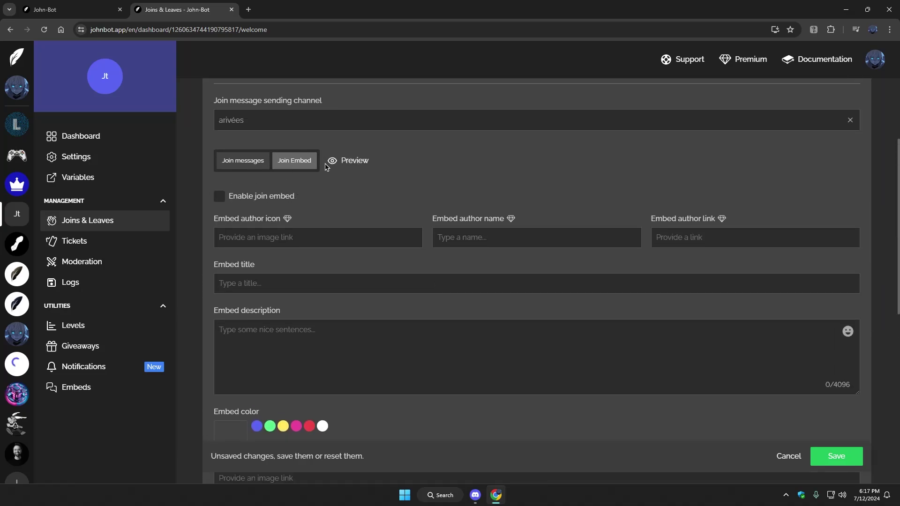
{"action": "left_click", "coordinate": [220, 196]}
{"action": "left_click", "coordinate": [436, 283]}
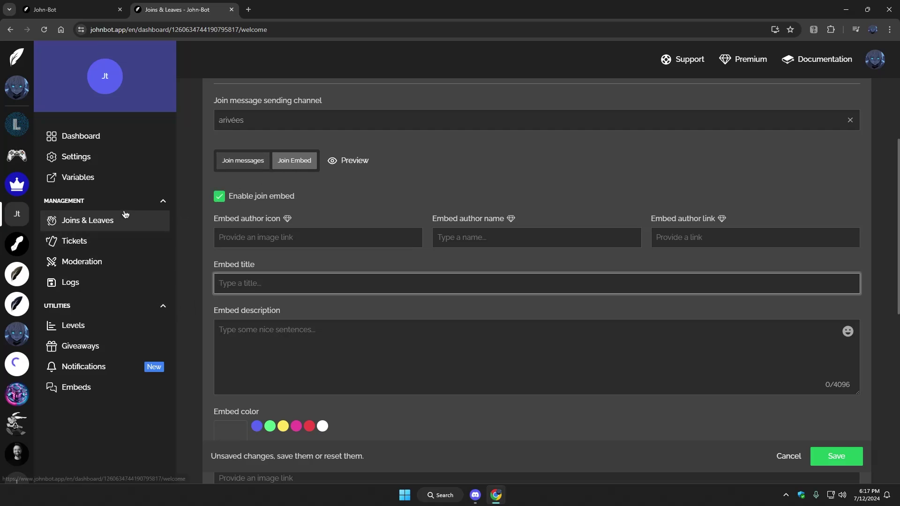
{"action": "type", "text": "Nouveau membre !"}
{"action": "scroll", "coordinate": [202, 263], "scroll_direction": "down", "scroll_amount": 2}
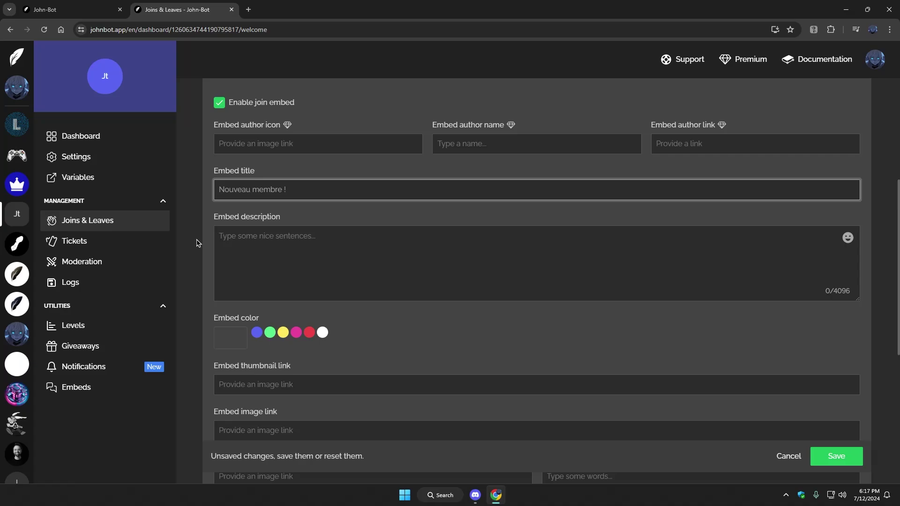
{"action": "left_click", "coordinate": [288, 216]}
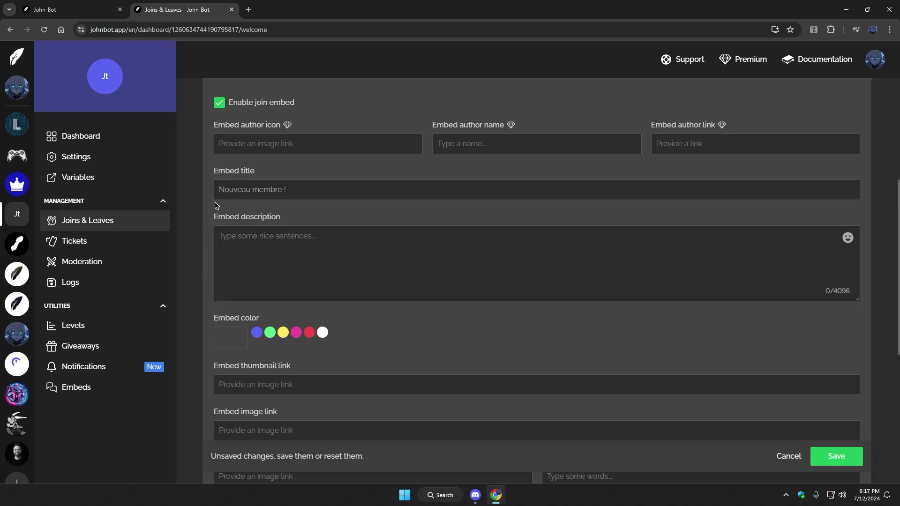
{"action": "left_click", "coordinate": [77, 177]}
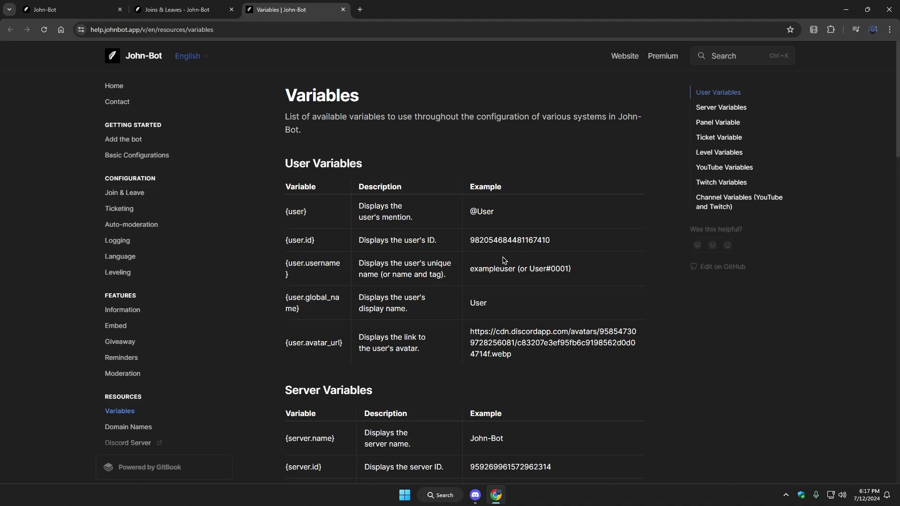
{"action": "scroll", "coordinate": [372, 204], "scroll_direction": "down", "scroll_amount": 2}
{"action": "scroll", "coordinate": [387, 176], "scroll_direction": "up", "scroll_amount": 2}
{"action": "scroll", "coordinate": [435, 294], "scroll_direction": "down", "scroll_amount": 1}
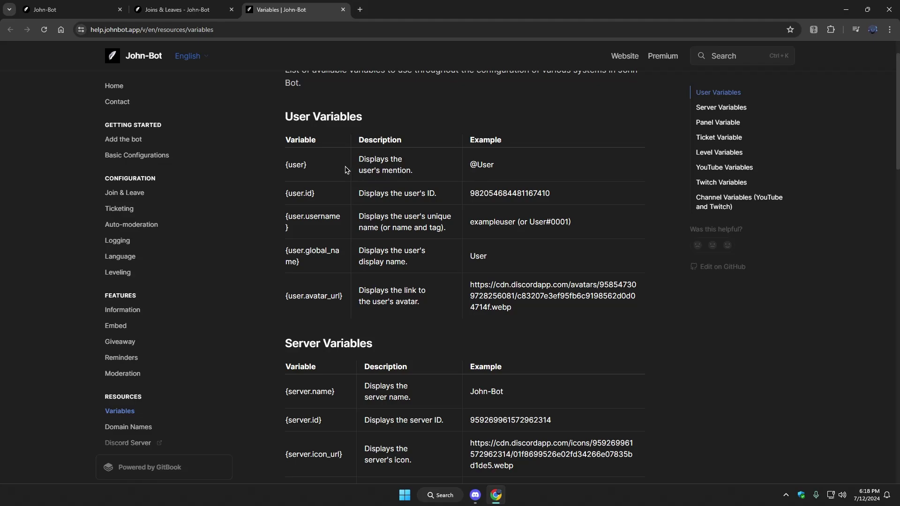
{"action": "left_click_drag", "start_coordinate": [282, 171], "coordinate": [311, 168]}
{"action": "double_click", "coordinate": [295, 165]}
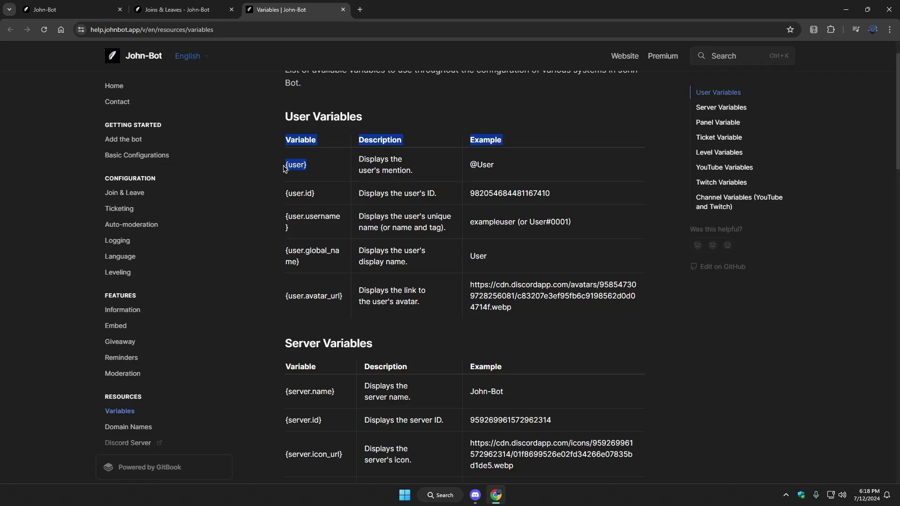
Step: Set the join embed description to 'Welcome {user}!' and preview it
{"action": "key", "text": "ctrl+c"}
{"action": "left_click", "coordinate": [179, 9]}
{"action": "type", "text": "Welcome"}
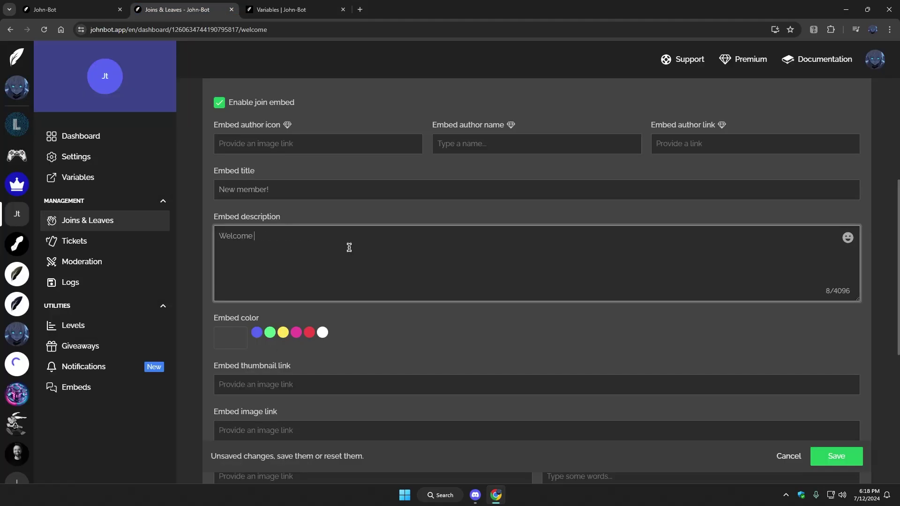
{"action": "key", "text": "ctrl+v"}
{"action": "double_click", "coordinate": [265, 238]}
{"action": "left_click", "coordinate": [372, 235]}
{"action": "scroll", "coordinate": [372, 235], "scroll_direction": "up", "scroll_amount": 2}
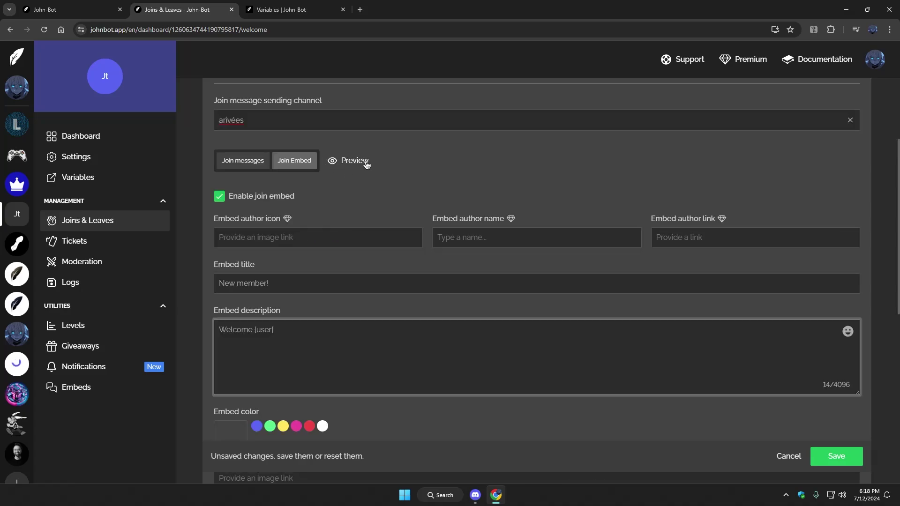
{"action": "left_click", "coordinate": [357, 164]}
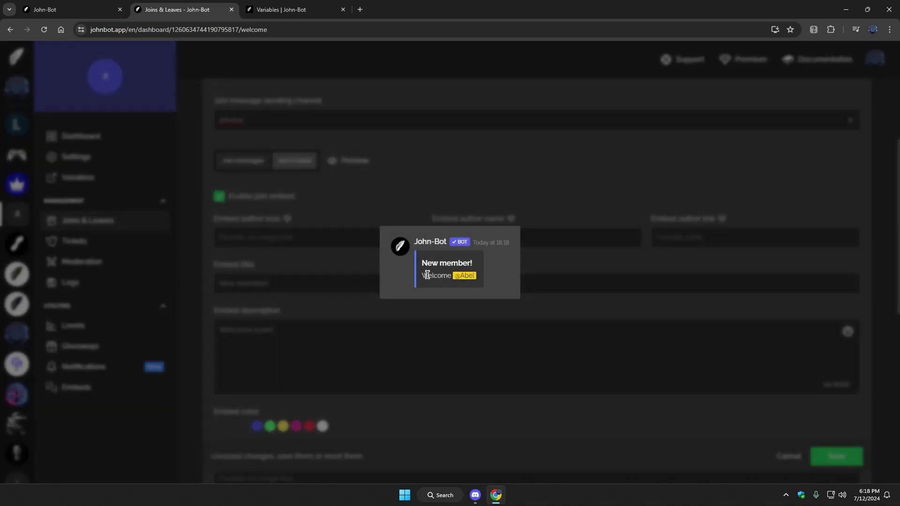
{"action": "left_click", "coordinate": [471, 276]}
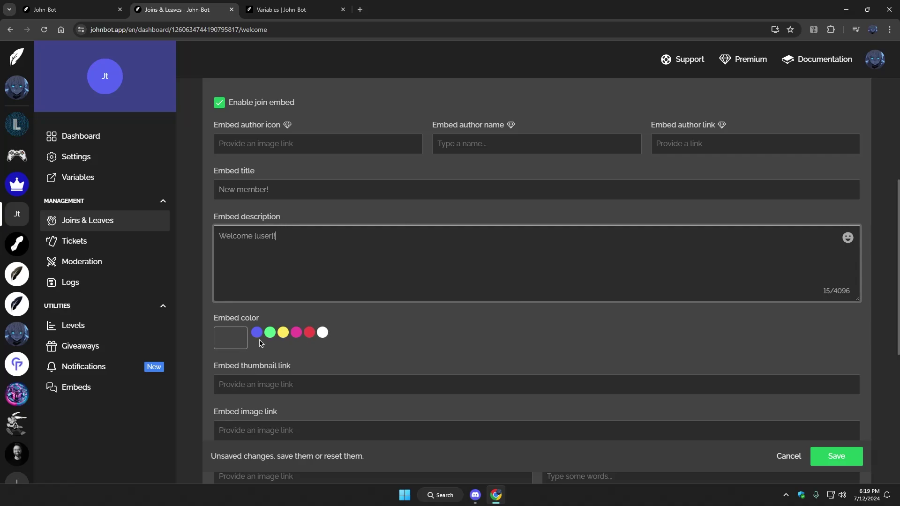
Step: Set the join embed colour to teal
{"action": "left_click", "coordinate": [230, 337]}
{"action": "left_click_drag", "start_coordinate": [267, 258], "coordinate": [293, 235]}
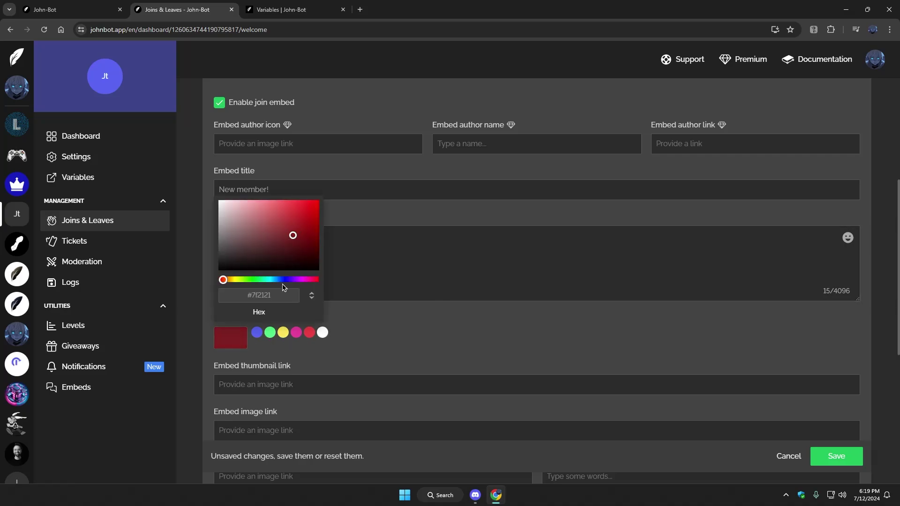
{"action": "left_click_drag", "start_coordinate": [224, 280], "coordinate": [270, 281]}
{"action": "left_click", "coordinate": [310, 295]}
{"action": "scroll", "coordinate": [309, 295], "scroll_direction": "down", "scroll_amount": 2}
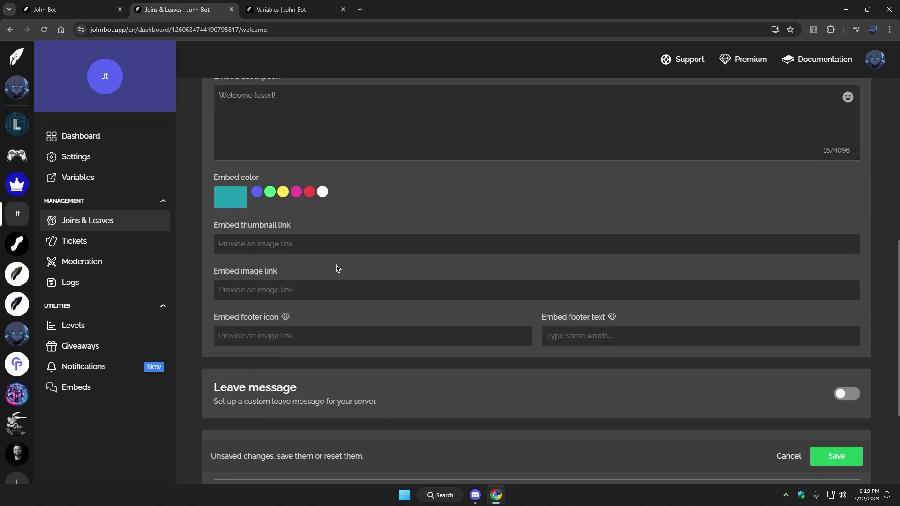
Step: Add the tenor welcome GIF link as the embed image and save
{"action": "key", "text": "ctrl+Tab"}
{"action": "right_click", "coordinate": [776, 152]}
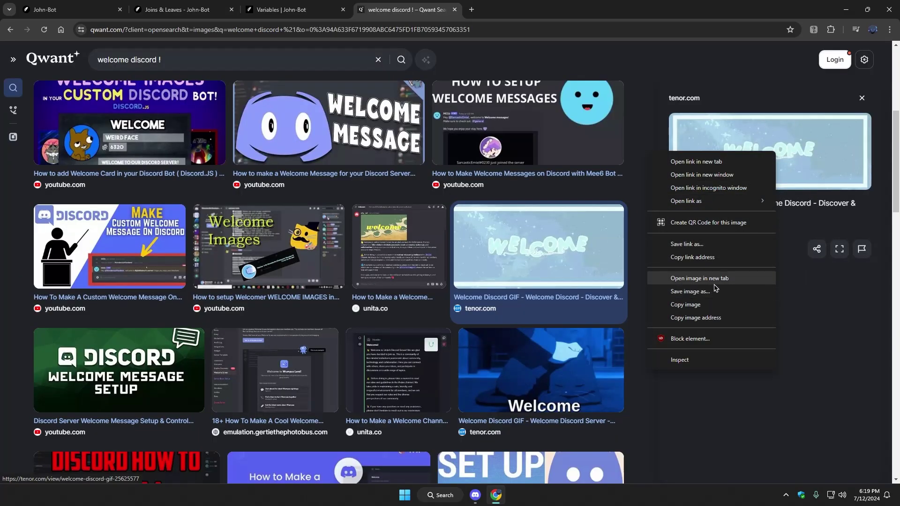
{"action": "left_click", "coordinate": [692, 256]}
{"action": "left_click", "coordinate": [175, 9]}
{"action": "left_click", "coordinate": [422, 336]}
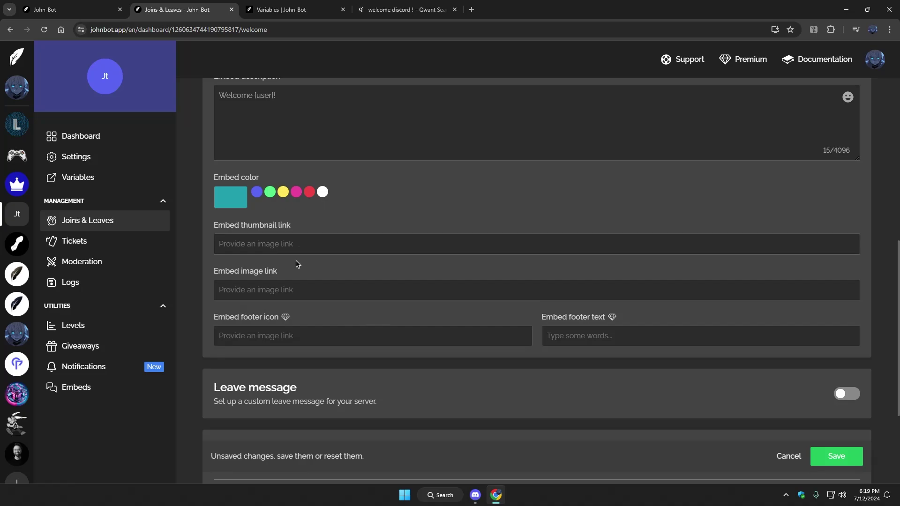
{"action": "key", "text": "ctrl+v"}
{"action": "left_click", "coordinate": [825, 457]}
{"action": "left_click", "coordinate": [475, 495]}
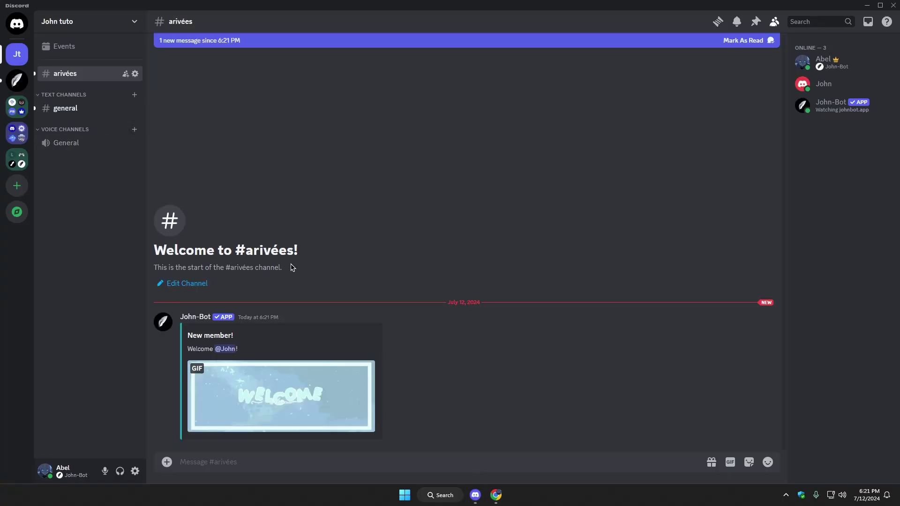
{"action": "left_click", "coordinate": [210, 335]}
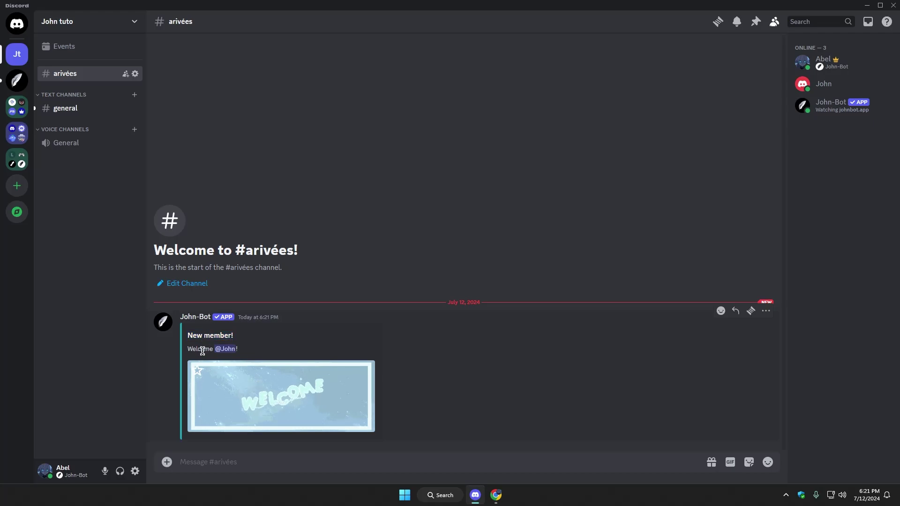
{"action": "left_click", "coordinate": [225, 349]}
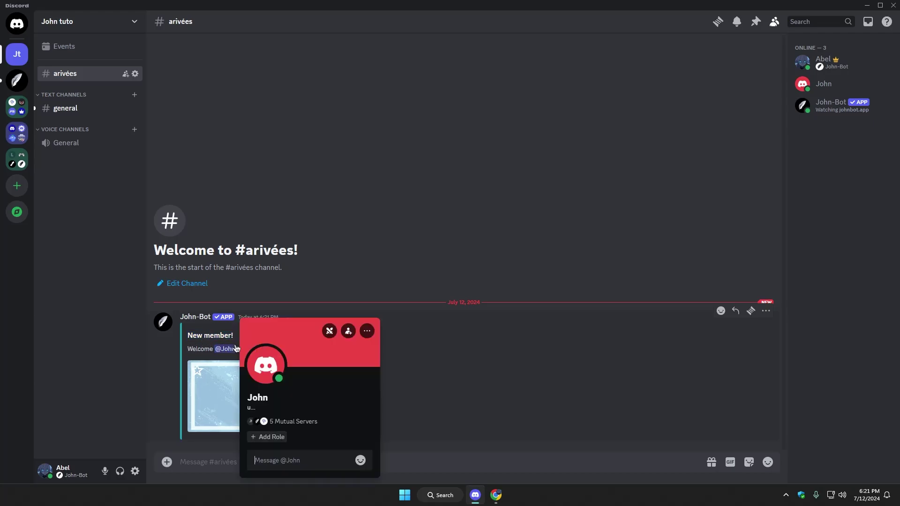
{"action": "left_click", "coordinate": [436, 211]}
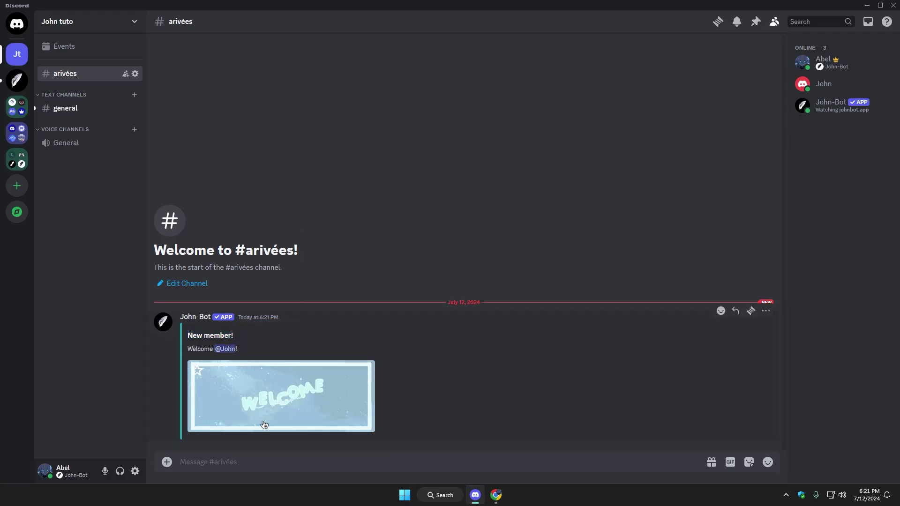
{"action": "left_click", "coordinate": [329, 401]}
{"action": "left_click", "coordinate": [466, 309]}
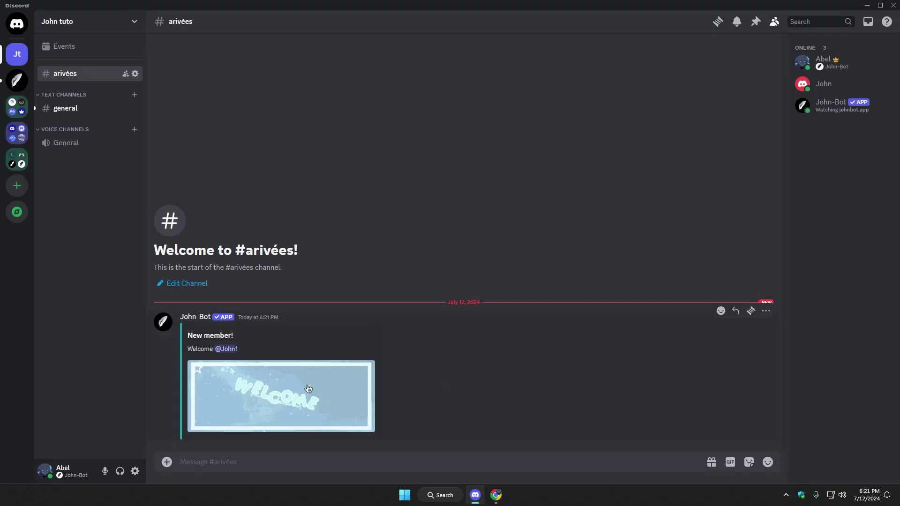
Step: Turn on the leave message and send it to a new #leave channel
{"action": "left_click", "coordinate": [496, 494]}
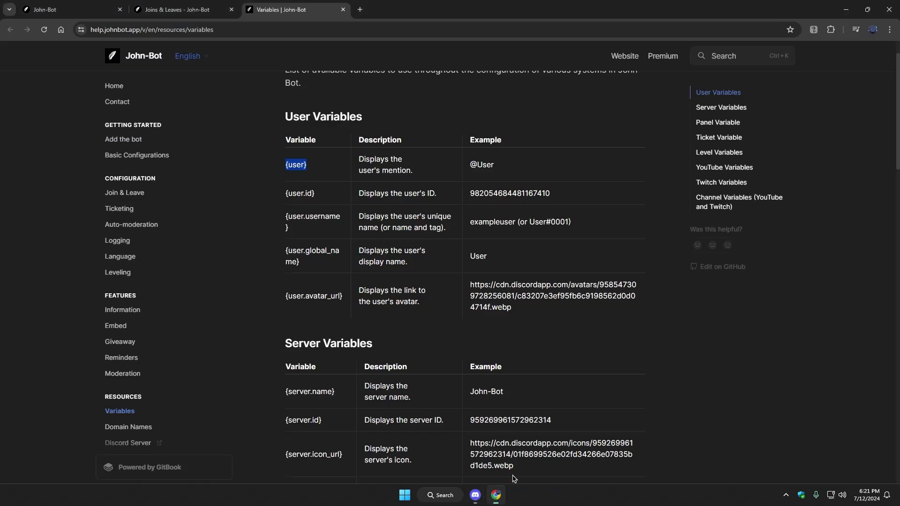
{"action": "left_click", "coordinate": [176, 9]}
{"action": "left_click", "coordinate": [392, 258]}
{"action": "scroll", "coordinate": [397, 268], "scroll_direction": "down", "scroll_amount": 3}
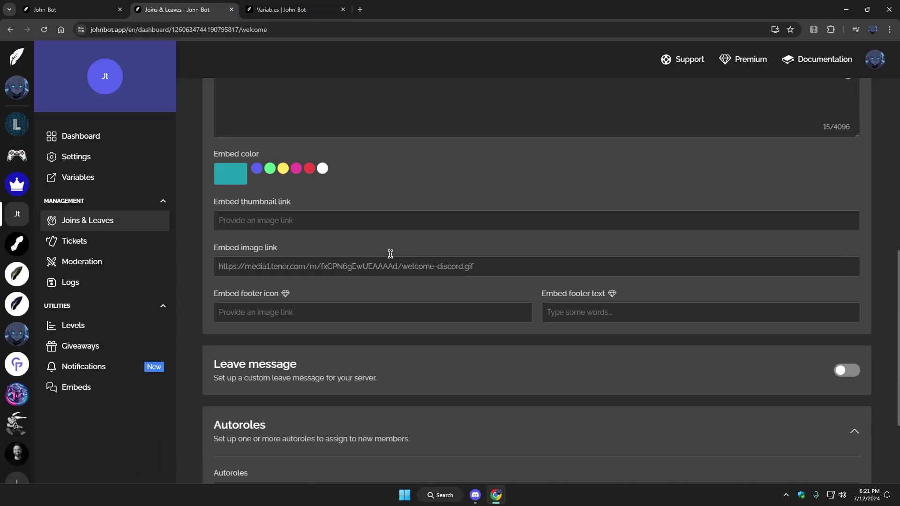
{"action": "scroll", "coordinate": [394, 264], "scroll_direction": "down", "scroll_amount": 3}
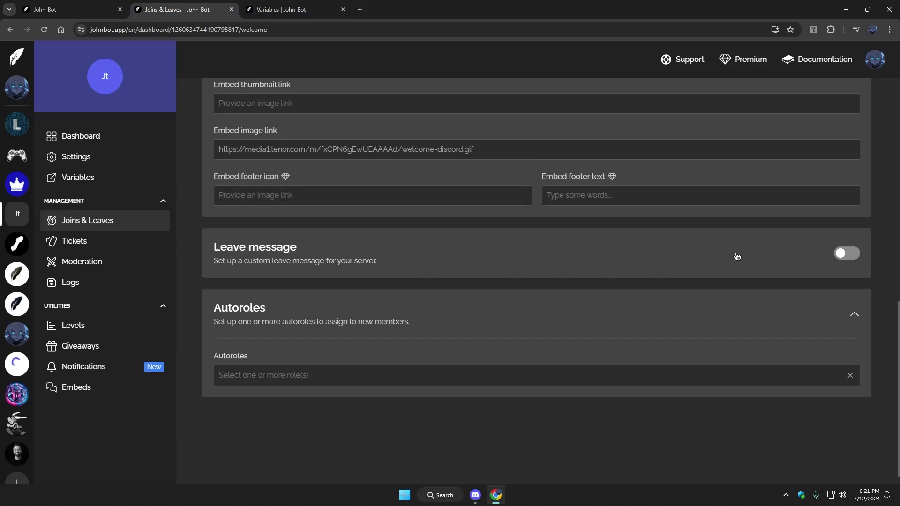
{"action": "left_click", "coordinate": [841, 253]}
{"action": "left_click", "coordinate": [475, 495]}
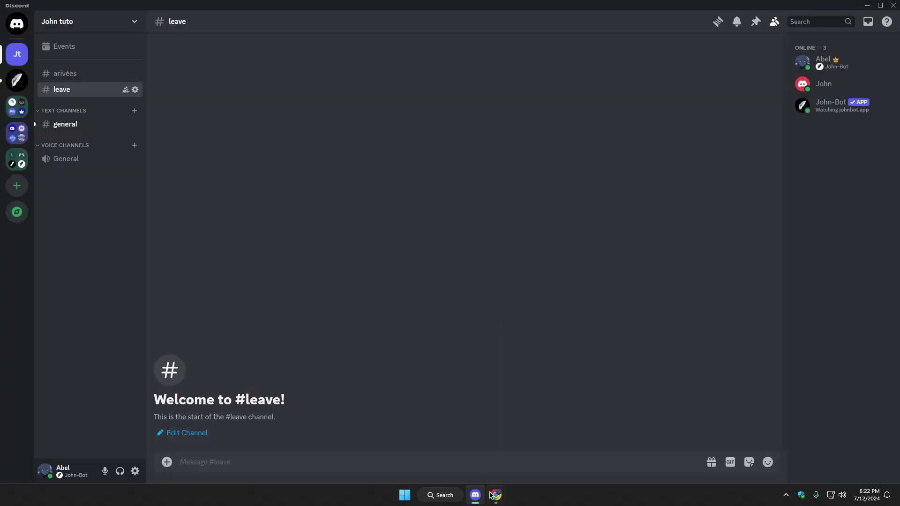
{"action": "left_click", "coordinate": [496, 495]}
{"action": "left_click", "coordinate": [310, 260]}
Step: Paste the {user.username} variable into the leave message content
{"action": "left_click", "coordinate": [312, 318]}
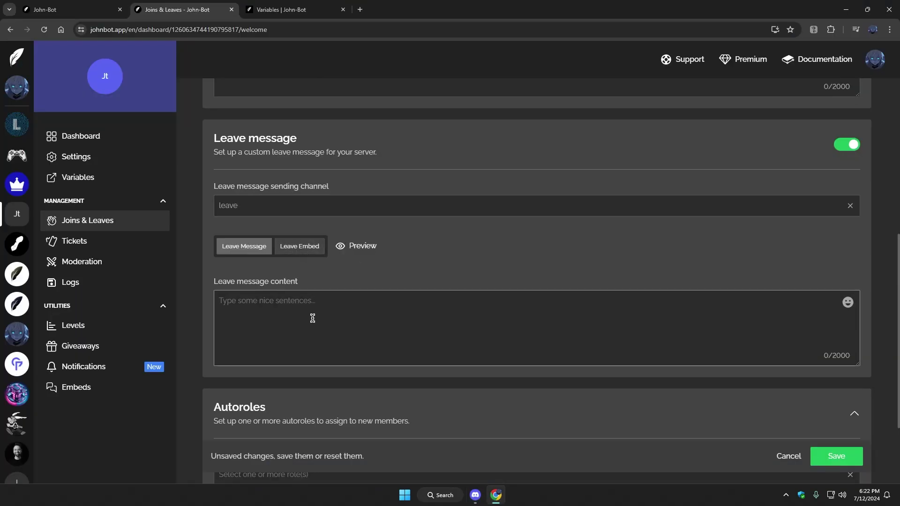
{"action": "left_click", "coordinate": [300, 246]}
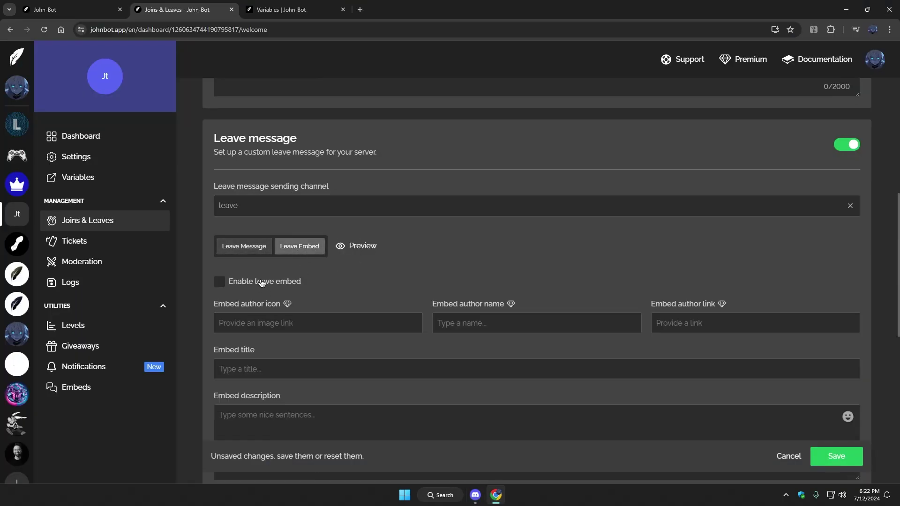
{"action": "left_click", "coordinate": [244, 245]}
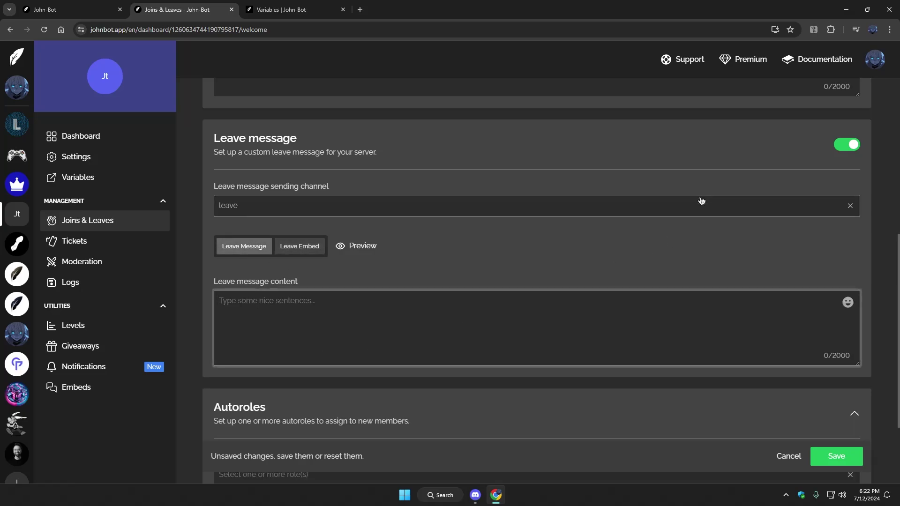
{"action": "left_click", "coordinate": [281, 9]}
{"action": "triple_click", "coordinate": [329, 220]}
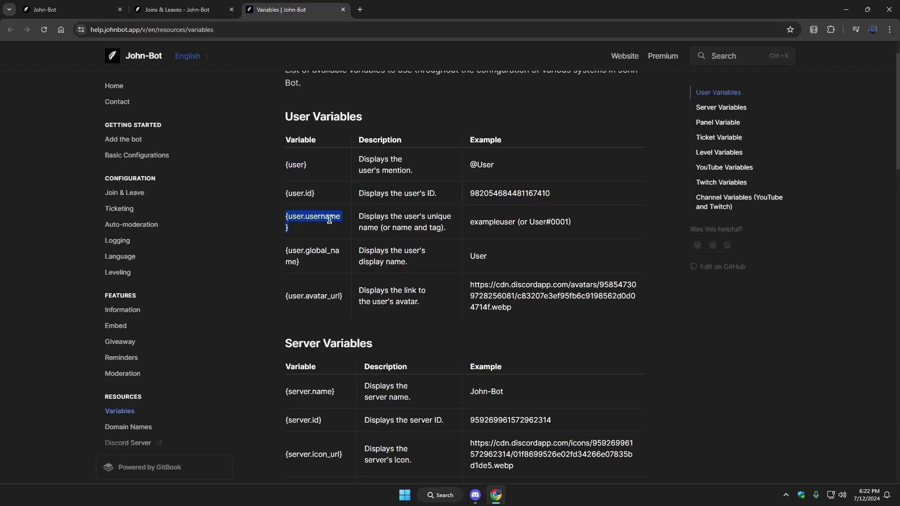
{"action": "key", "text": "ctrl+c"}
{"action": "left_click", "coordinate": [180, 9]}
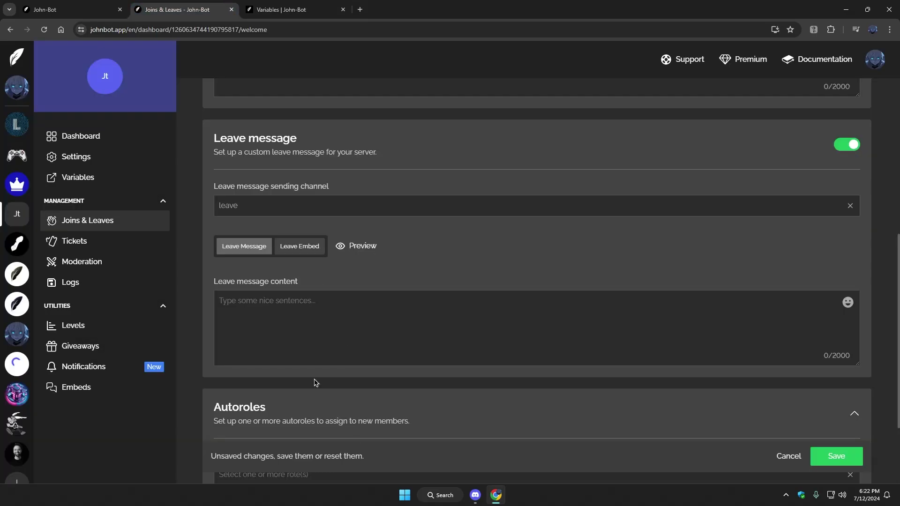
{"action": "left_click", "coordinate": [319, 358]}
{"action": "key", "text": "ctrl+v"}
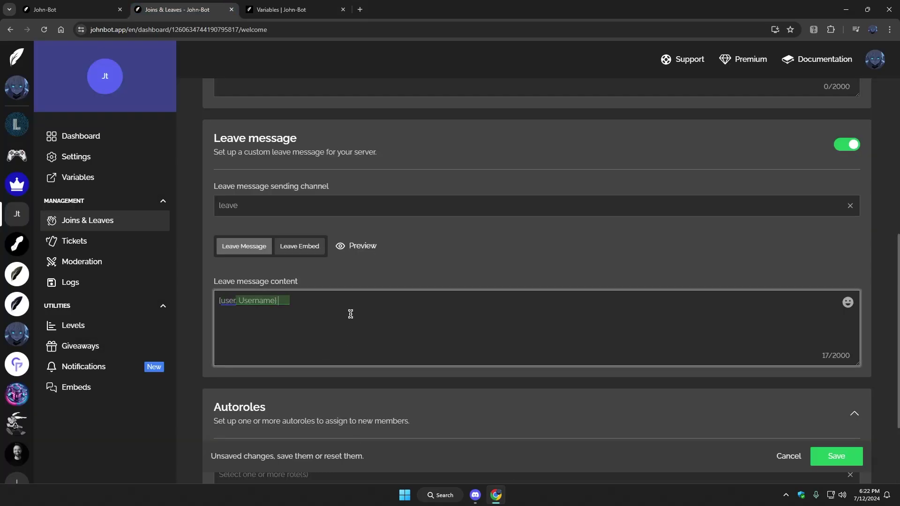
{"action": "key", "text": "ctrl+z"}
Step: Add the {server.member_count} variable to the leave message content
{"action": "left_click", "coordinate": [281, 9]}
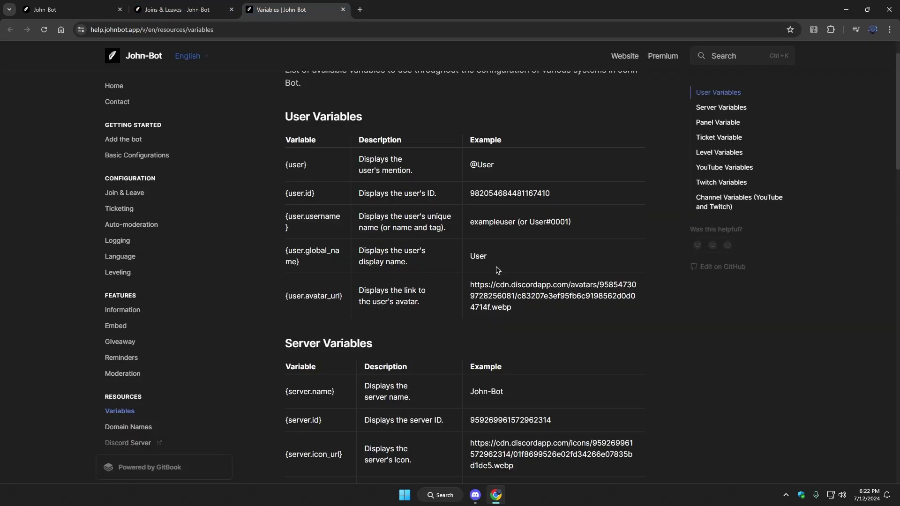
{"action": "scroll", "coordinate": [326, 235], "scroll_direction": "down", "scroll_amount": 3}
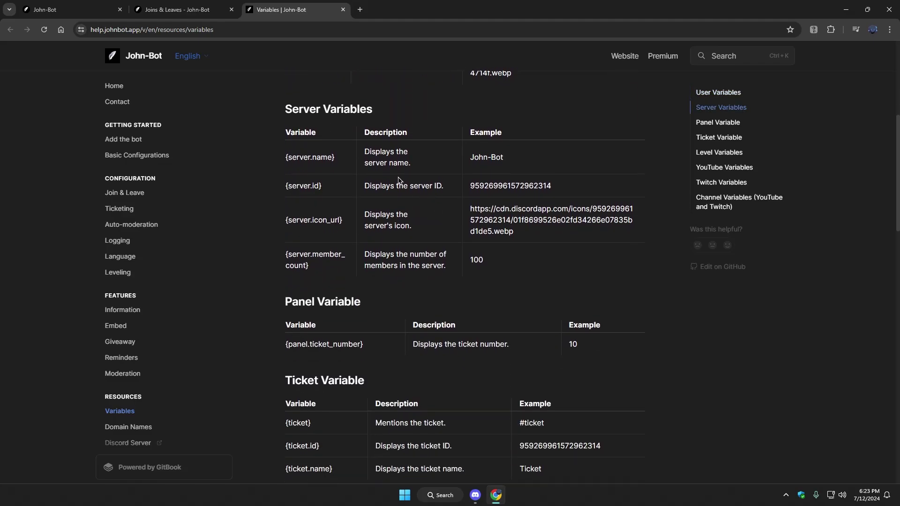
{"action": "triple_click", "coordinate": [309, 260]}
{"action": "right_click", "coordinate": [310, 260]}
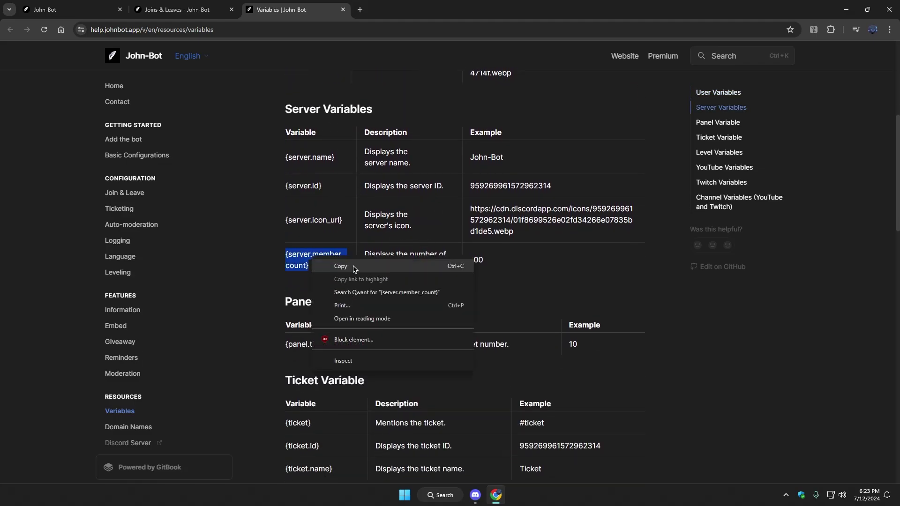
{"action": "left_click", "coordinate": [334, 267]}
{"action": "left_click", "coordinate": [320, 262]}
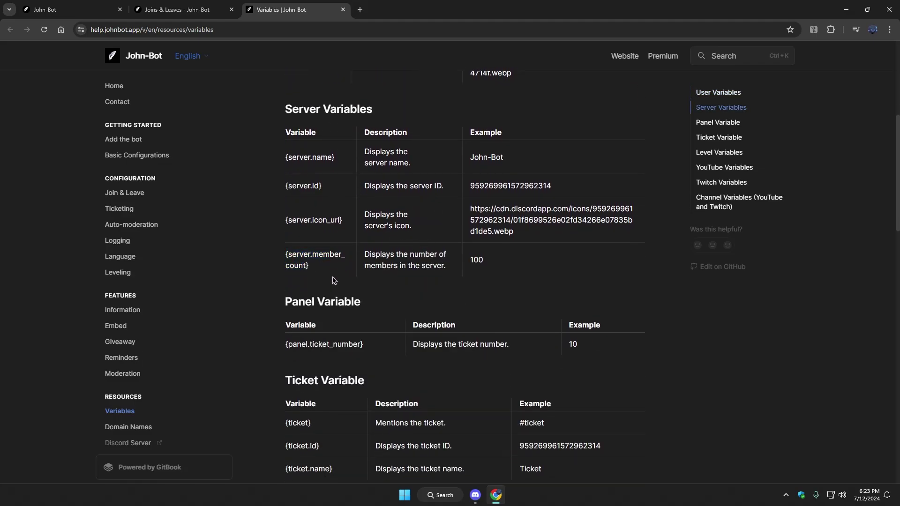
{"action": "left_click", "coordinate": [177, 9]}
Step: Preview the username, member count and server name leave message, then save
{"action": "left_click", "coordinate": [277, 9]}
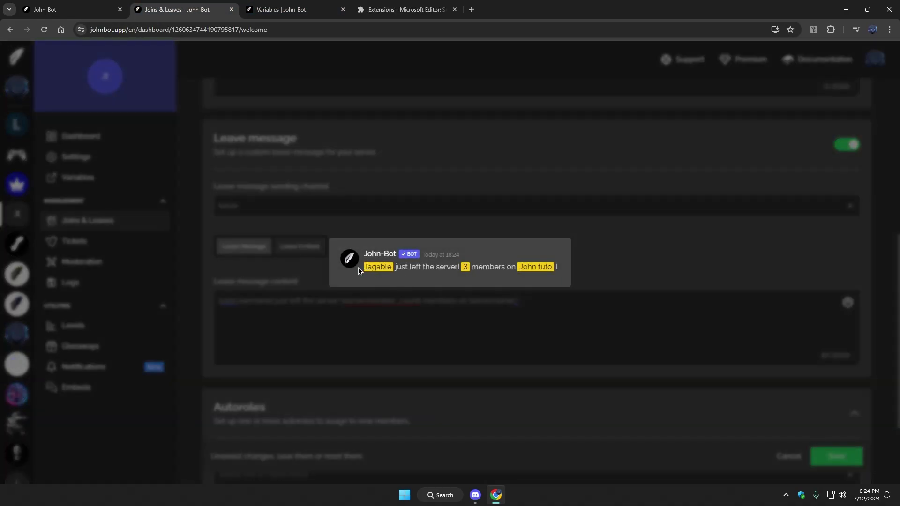
{"action": "left_click", "coordinate": [457, 272]}
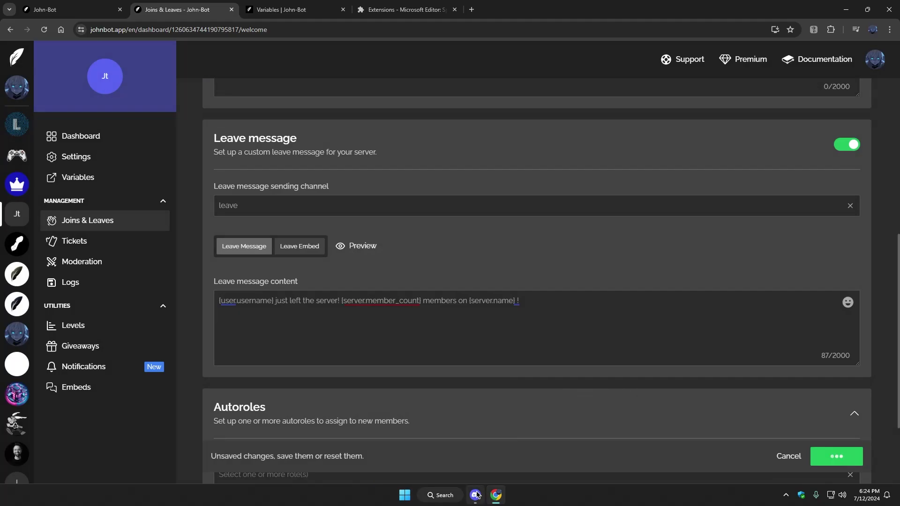
{"action": "left_click", "coordinate": [836, 457]}
{"action": "left_click", "coordinate": [476, 495]}
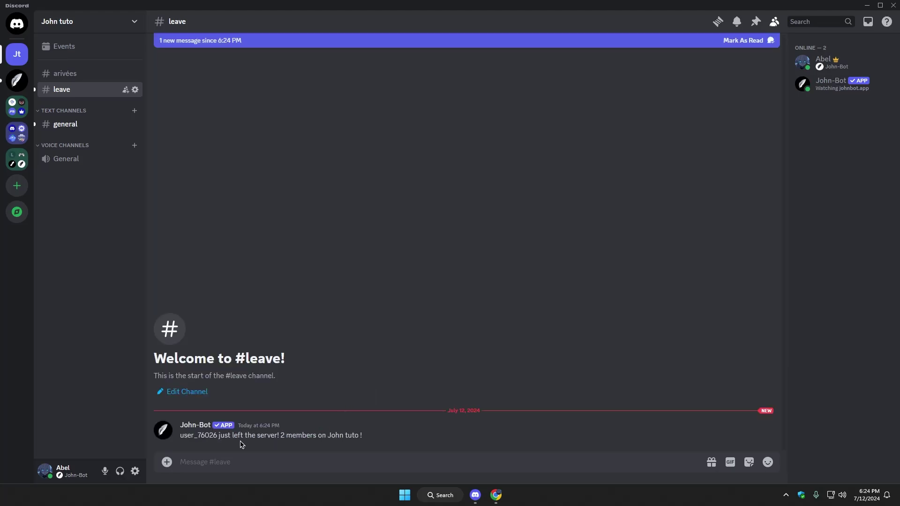
Step: Read the leave notice in #leave, then close the Microsoft Editor extensions tab
{"action": "left_click", "coordinate": [283, 450]}
{"action": "mouse_move", "coordinate": [271, 430]}
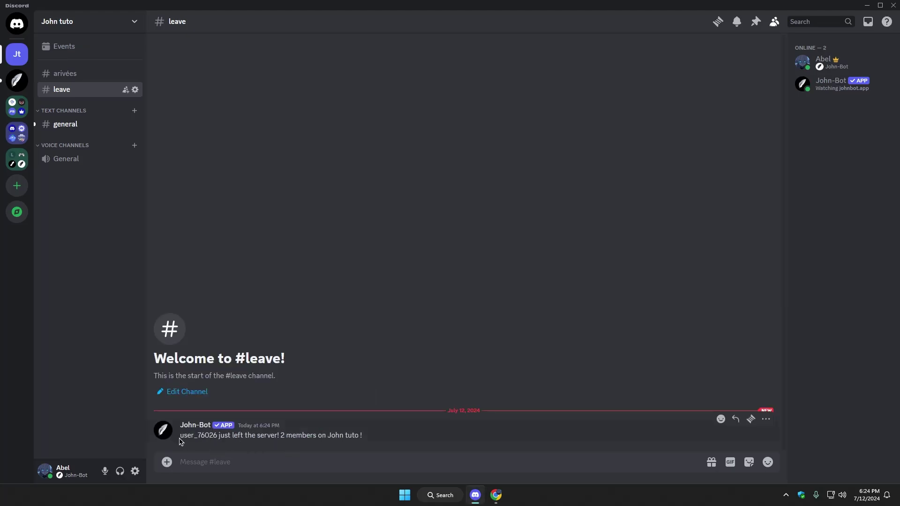
{"action": "key", "text": "alt+Tab"}
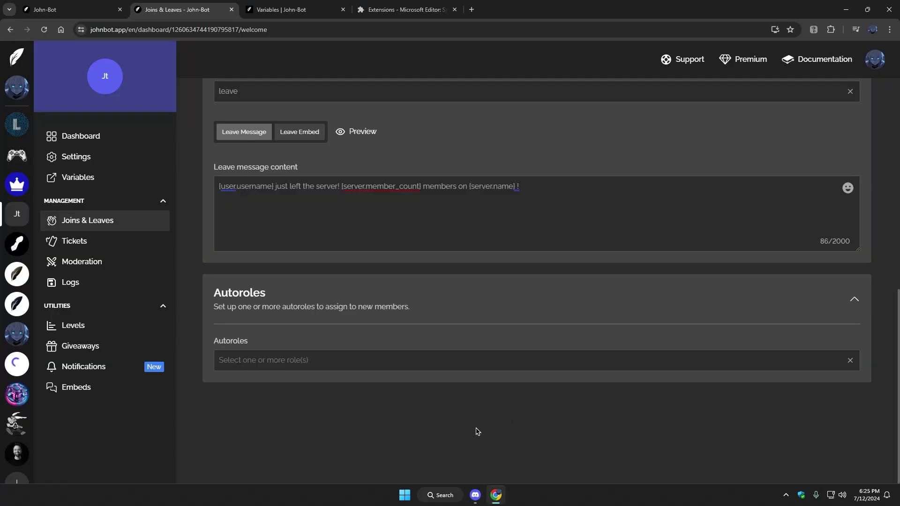
{"action": "left_click", "coordinate": [455, 10]}
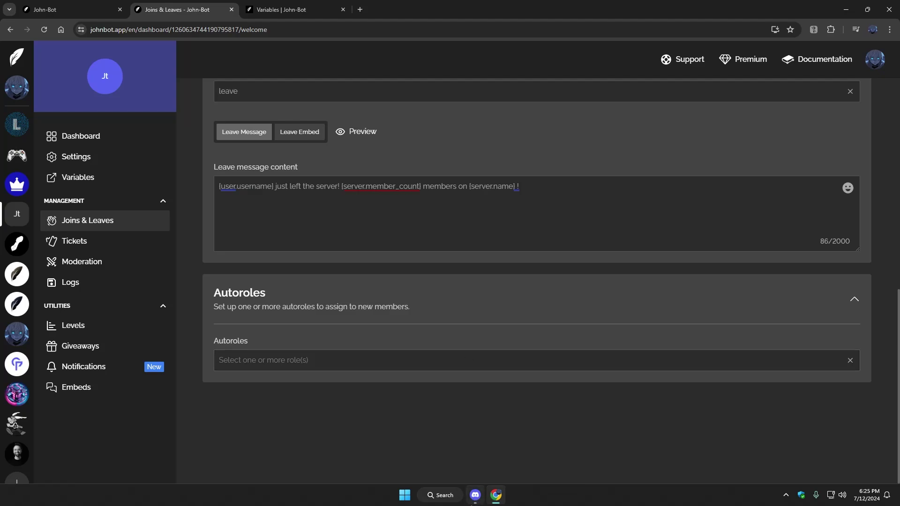
Step: Review the John tuto server's roles in Discord Server Settings
{"action": "left_click", "coordinate": [475, 495]}
{"action": "left_click", "coordinate": [118, 83]}
{"action": "left_click", "coordinate": [231, 73]}
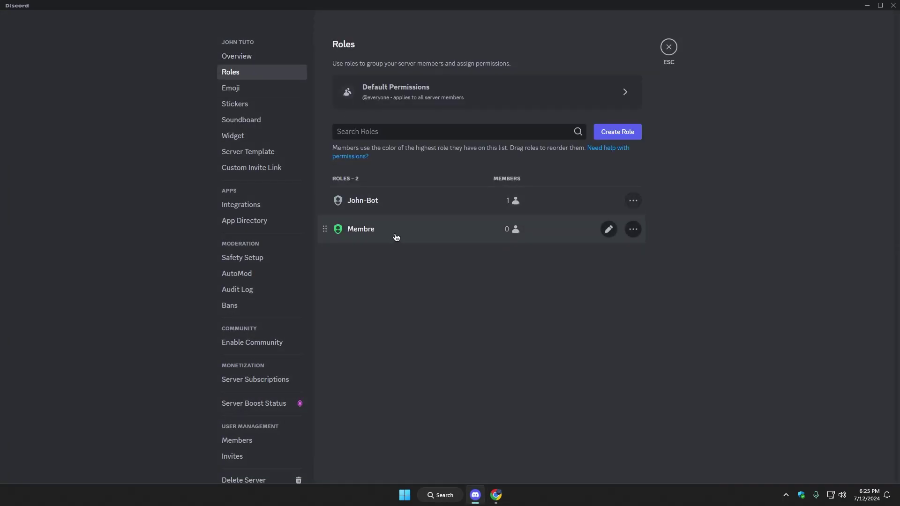
{"action": "left_click", "coordinate": [669, 47]}
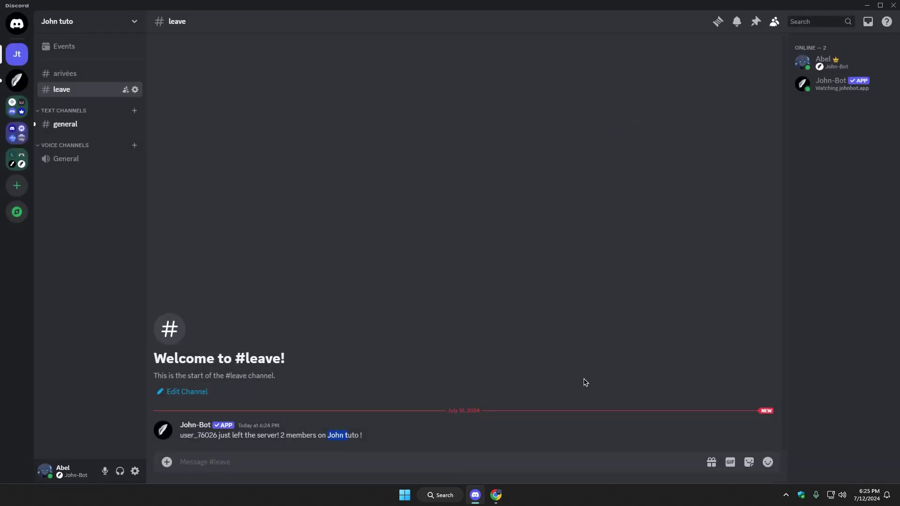
Step: Choose Membre from the dashboard's Autoroles dropdown
{"action": "left_click", "coordinate": [496, 496]}
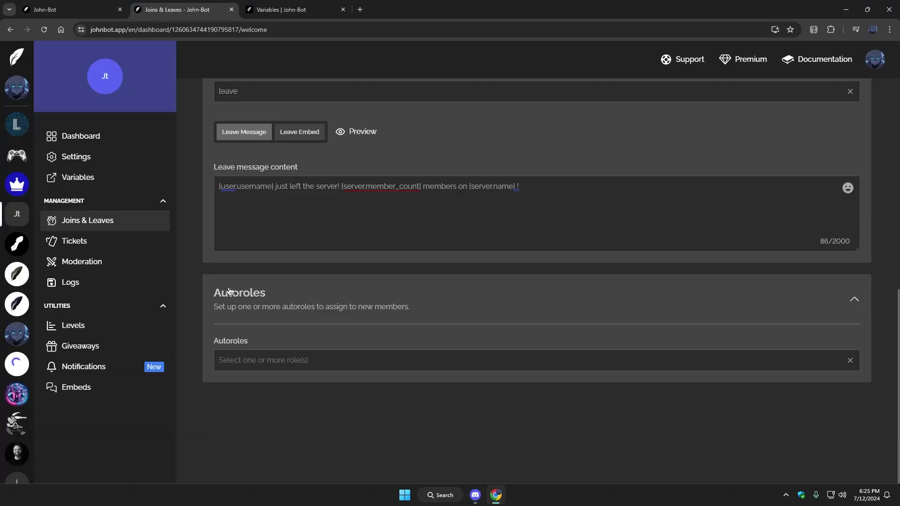
{"action": "left_click", "coordinate": [283, 362]}
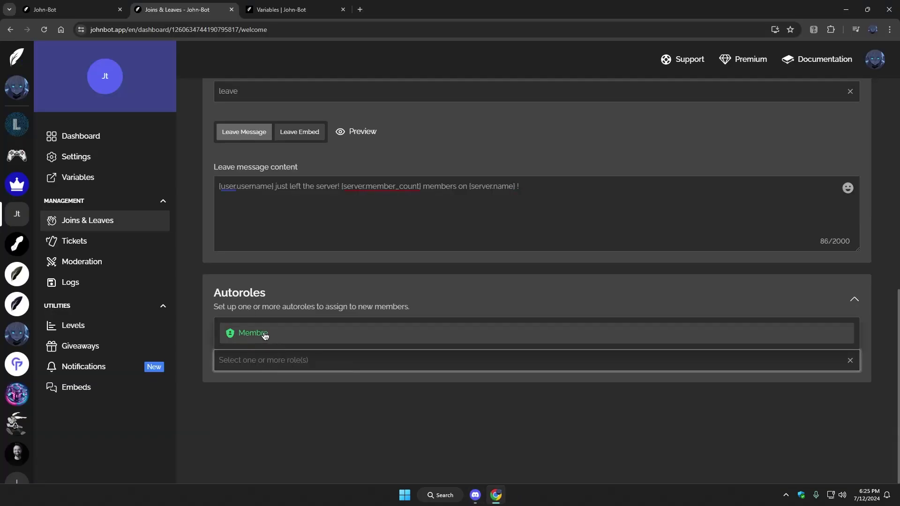
{"action": "left_click", "coordinate": [264, 334]}
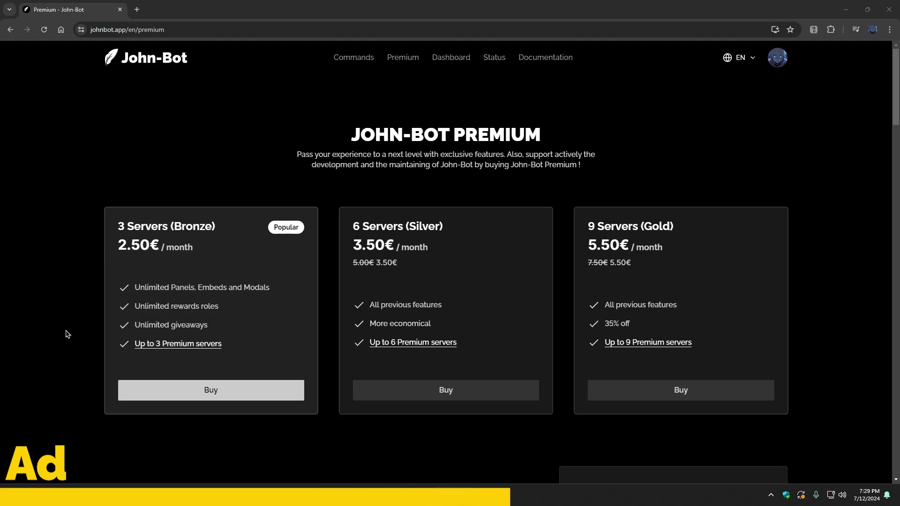
{"action": "scroll", "coordinate": [67, 333], "scroll_direction": "down", "scroll_amount": 5}
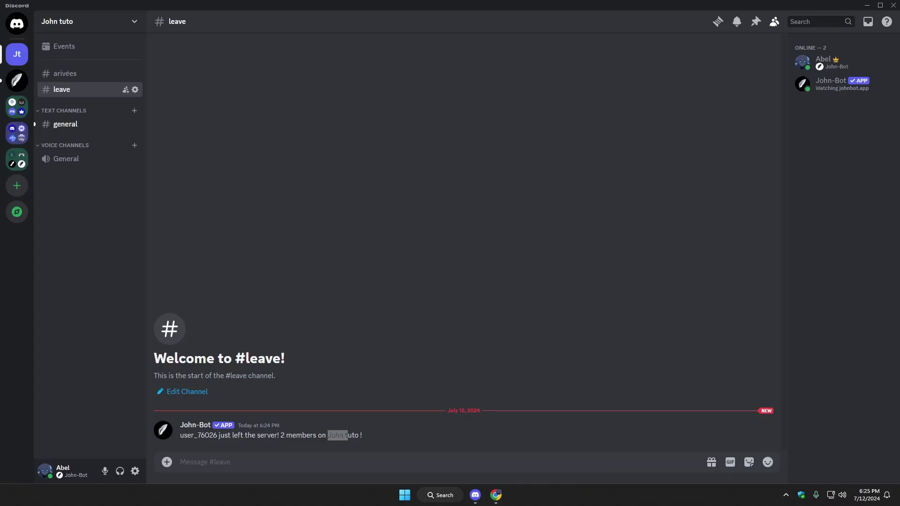
{"action": "left_click", "coordinate": [64, 73]}
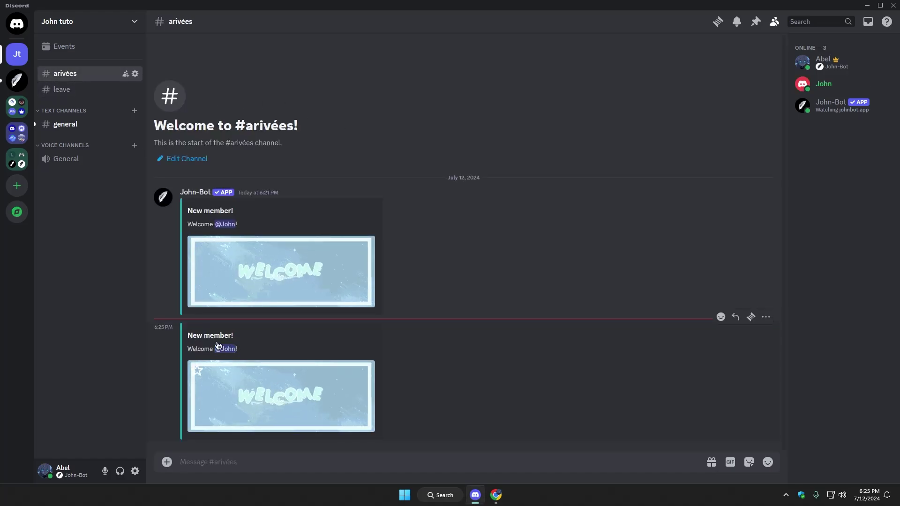
{"action": "left_click", "coordinate": [863, 88]}
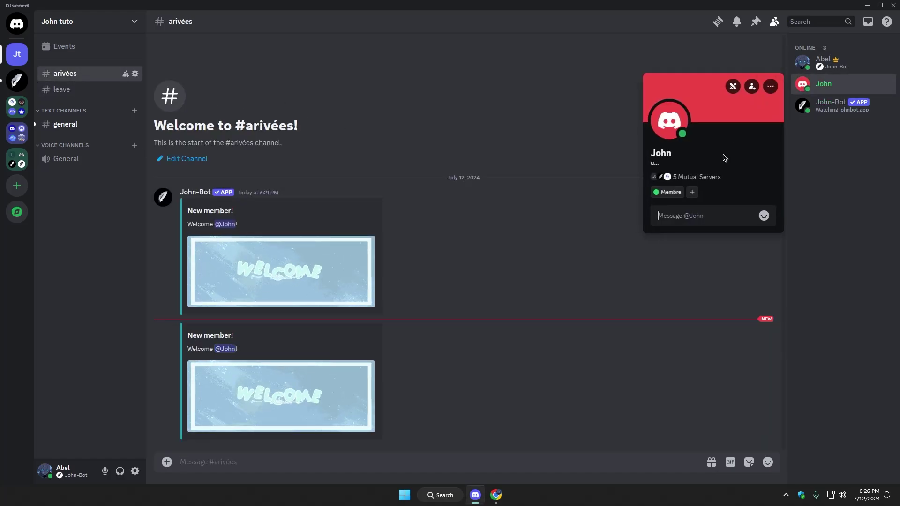